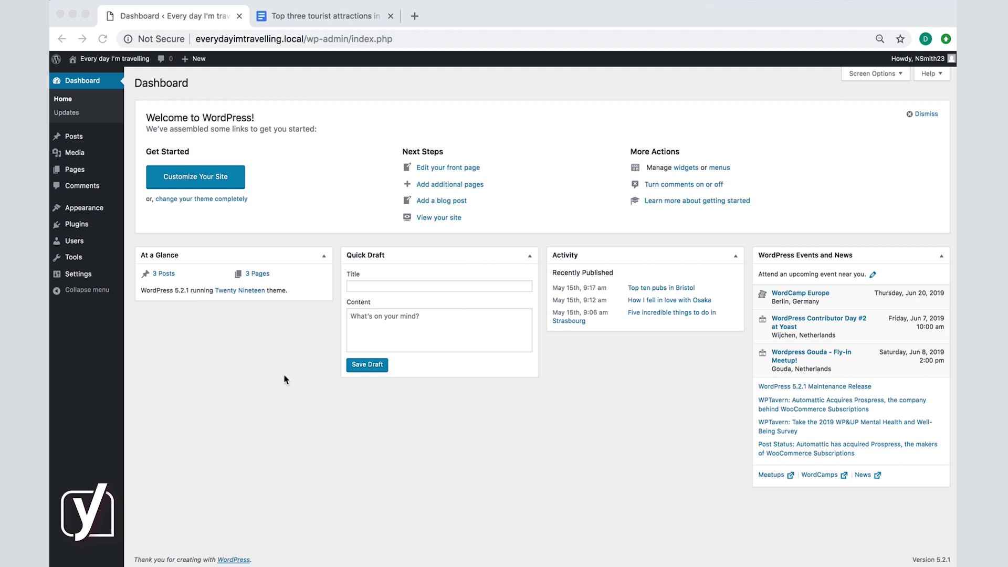
Go from the dashboard to the All Posts list via the Posts sidebar item.
left_click(258, 367)
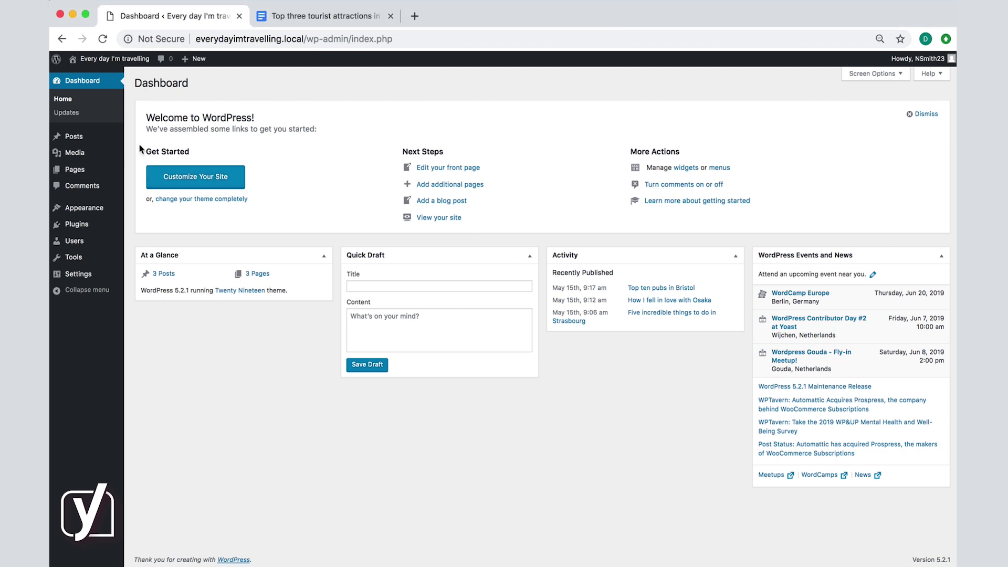
left_click(80, 137)
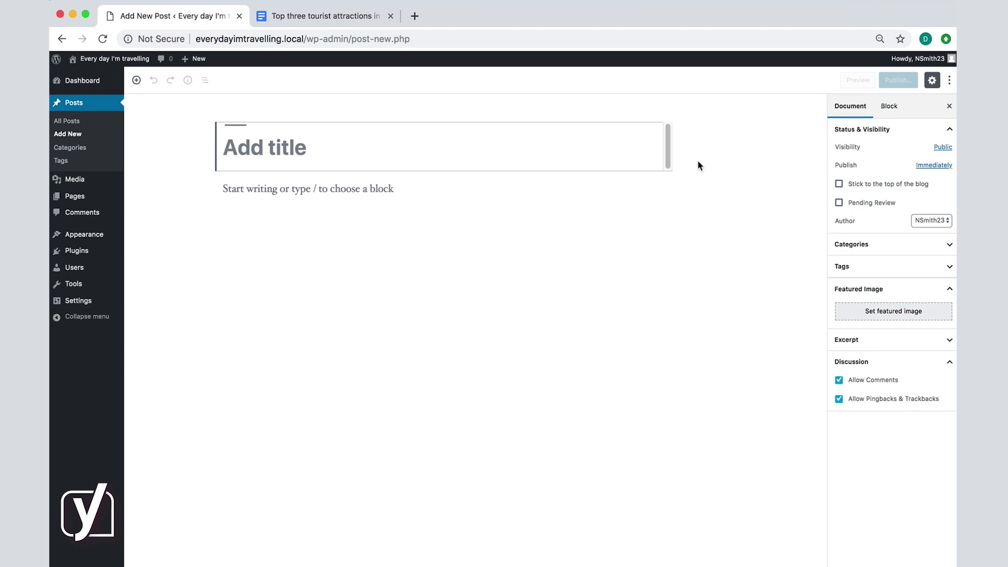
Enter 'Top tourist attractions in Istanbul' as the new post's title.
type("Top ")
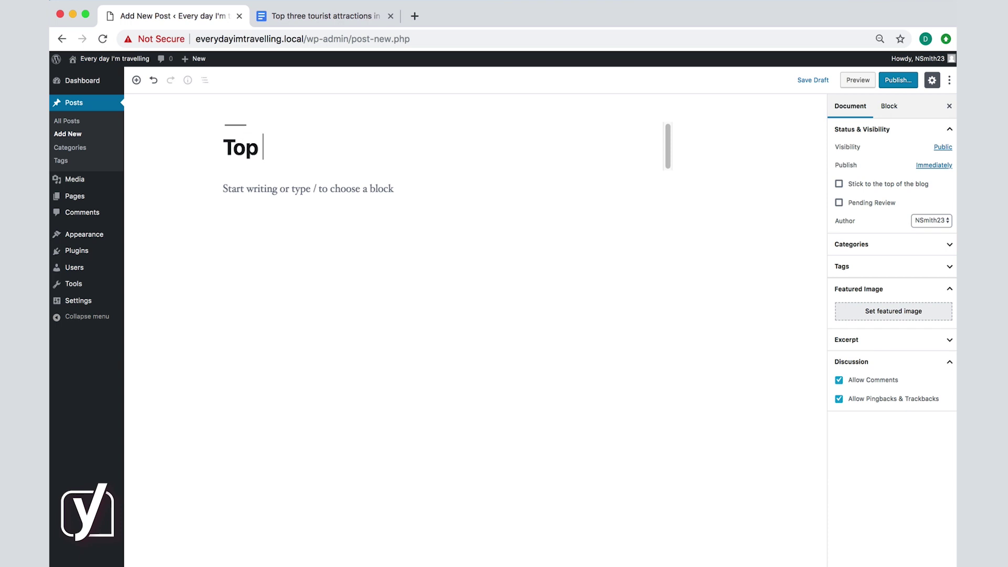
type("tourist attrac")
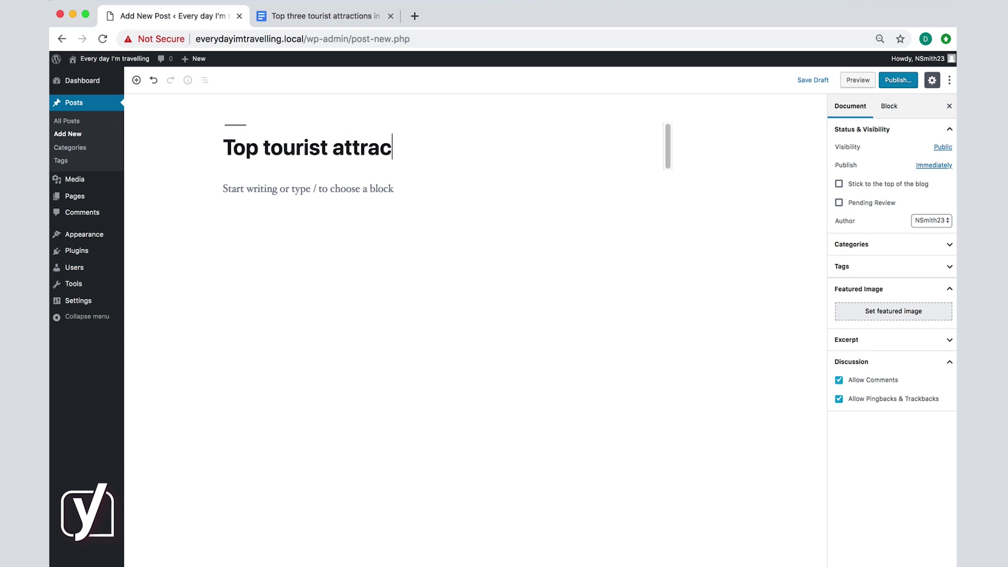
type("tions in Istan")
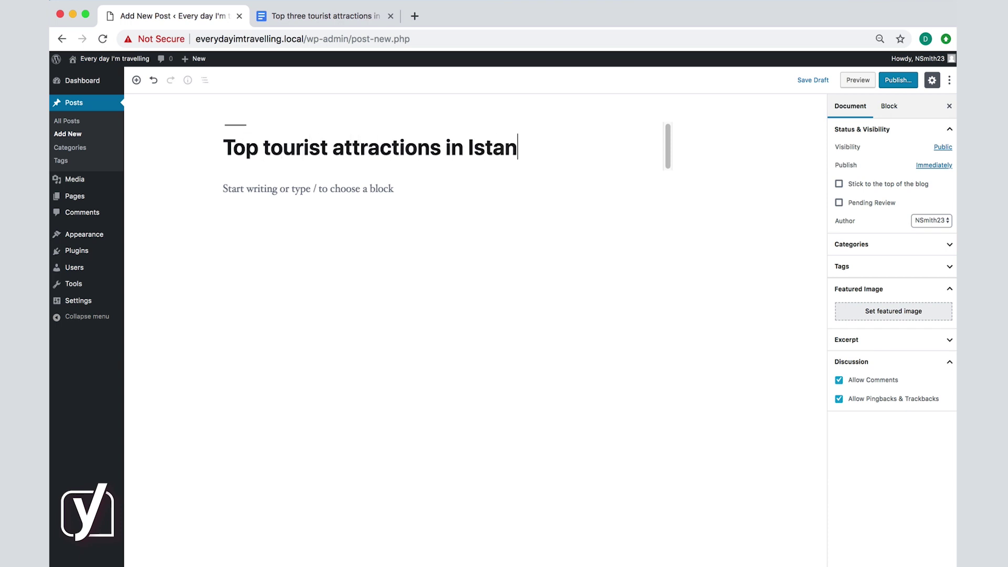
type("bul")
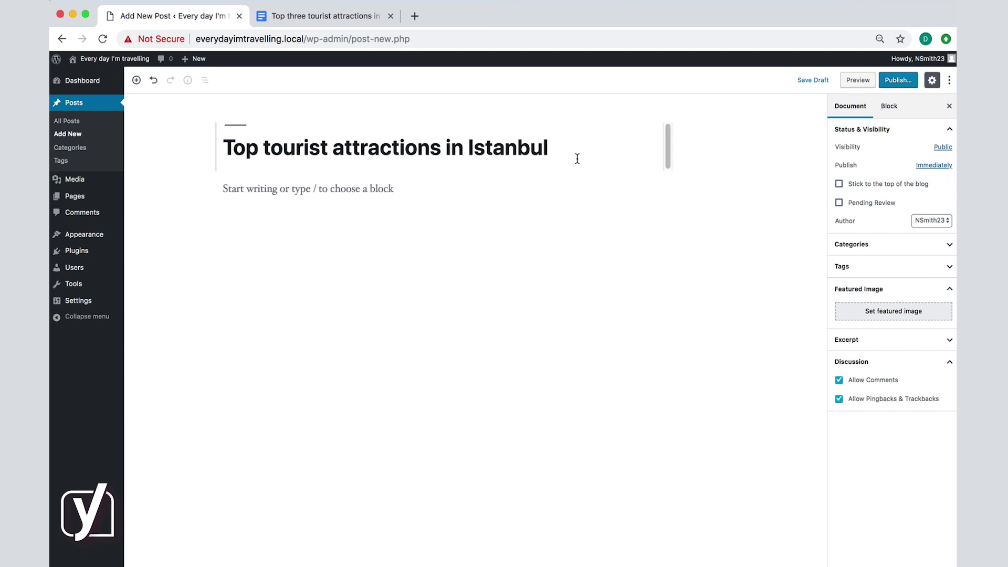
Write the intro 'Istanbul has a lot of amazing places…' and make it italic, not bold.
left_click(404, 189)
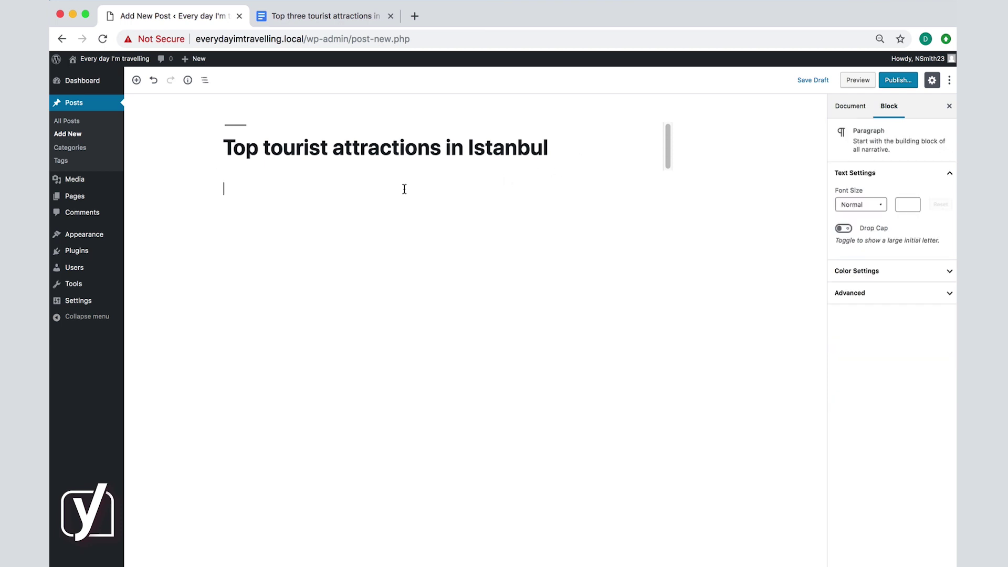
type("Istanbul")
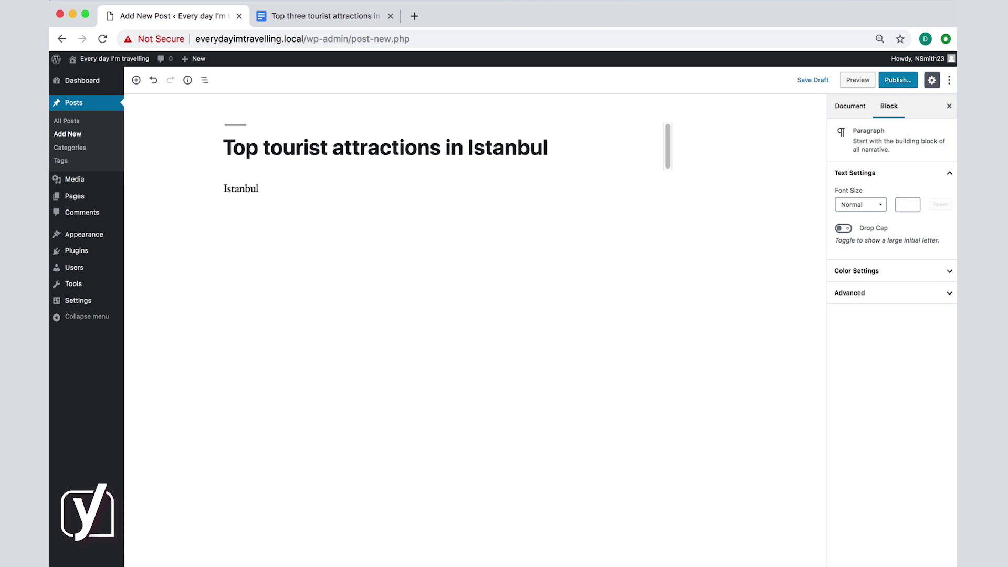
type(" has a lot of amazing plac")
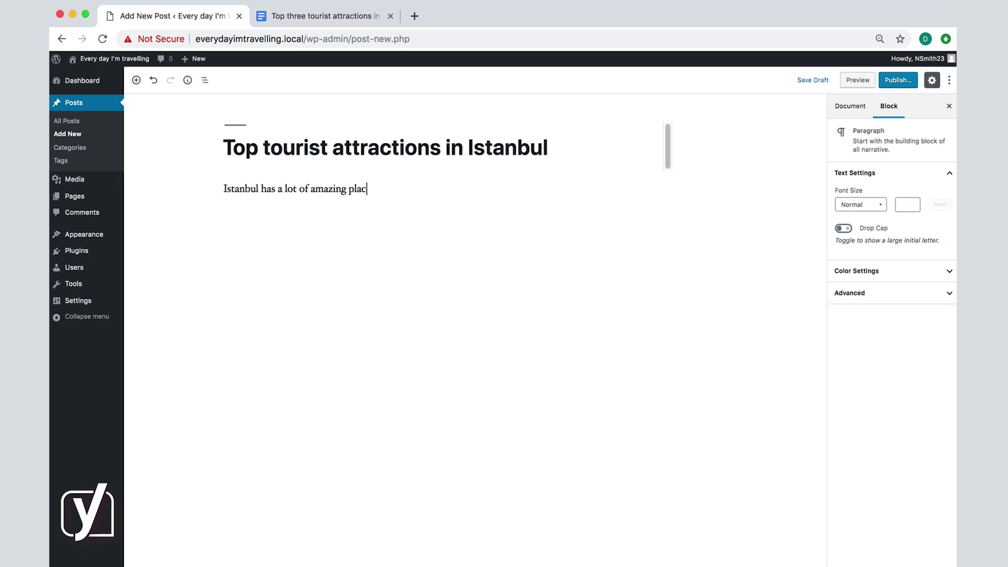
type("es. We will show you")
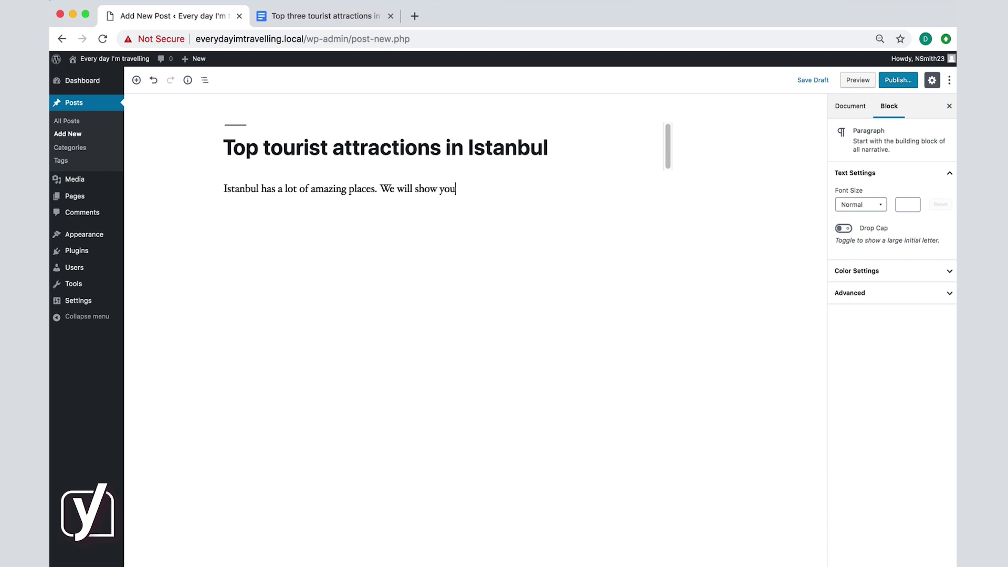
type(" the top three places you should not miss!")
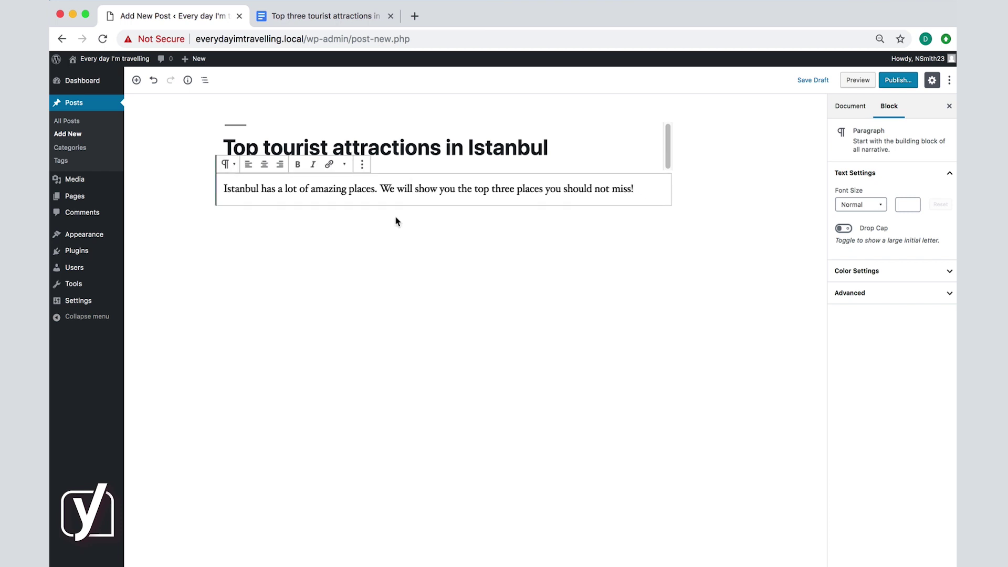
triple_click(444, 188)
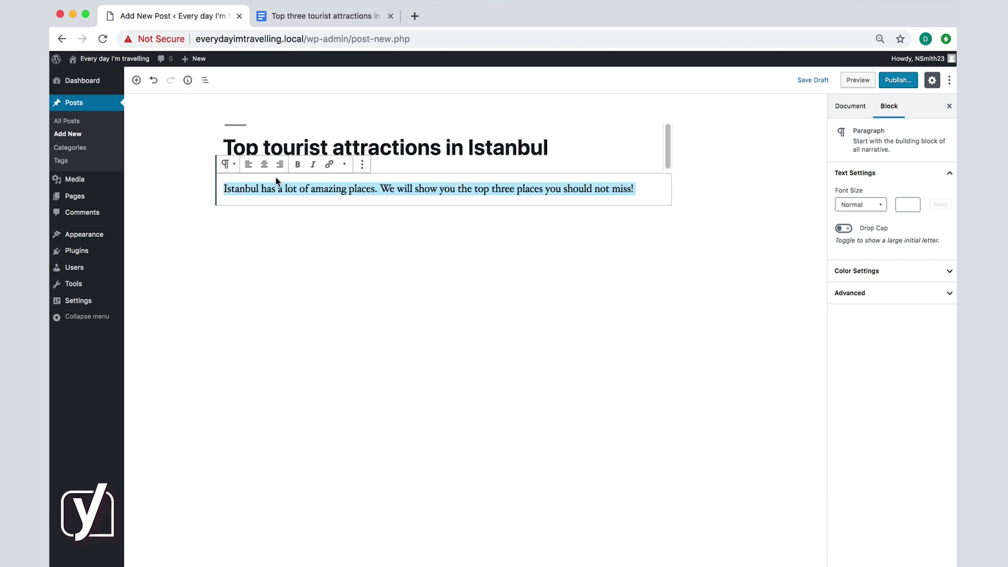
left_click(312, 172)
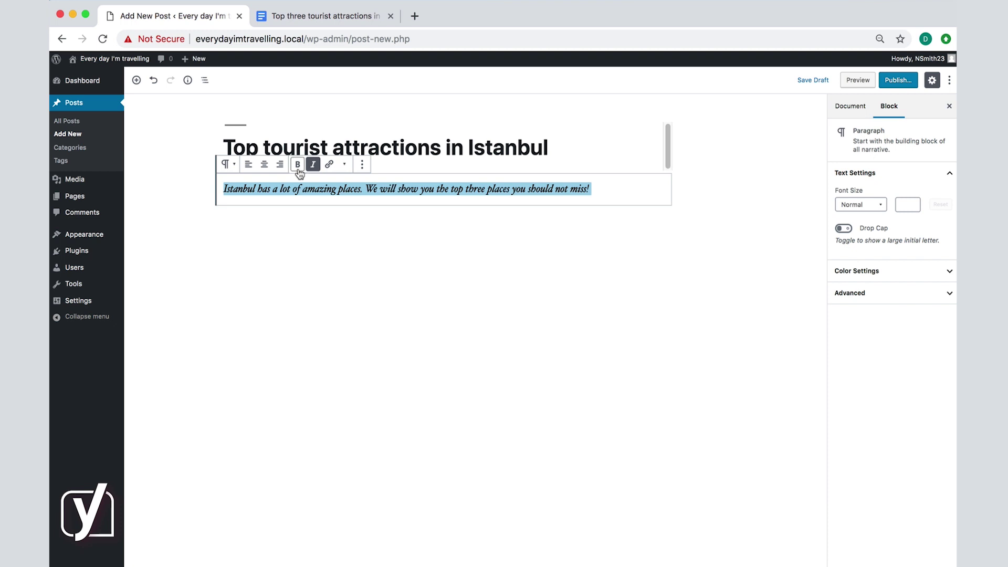
left_click(297, 164)
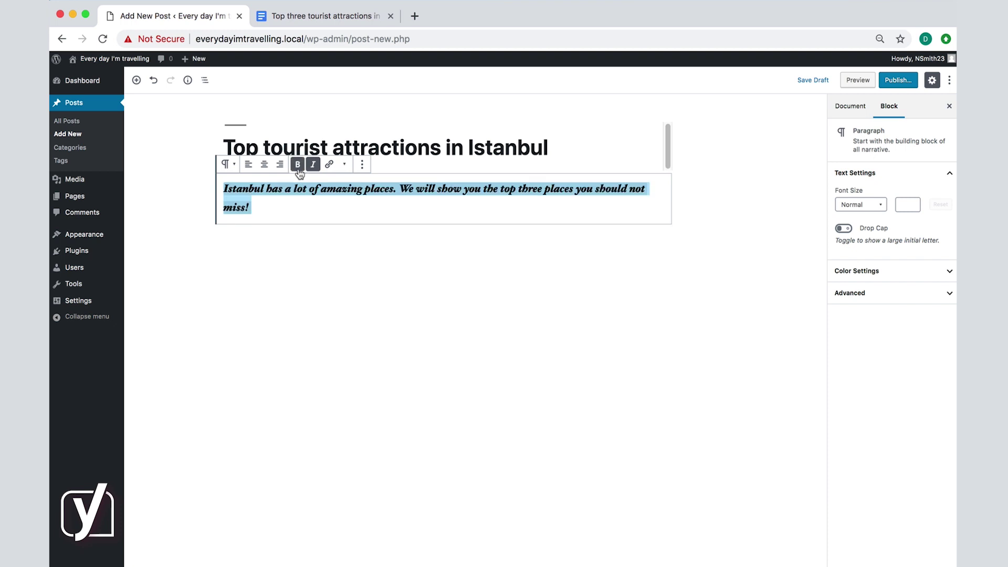
left_click(298, 168)
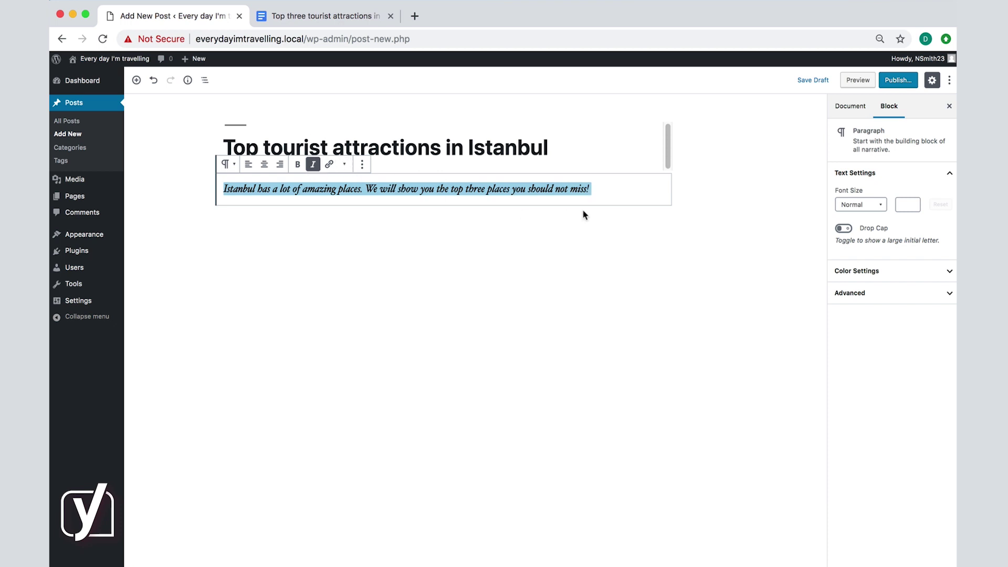
left_click(233, 169)
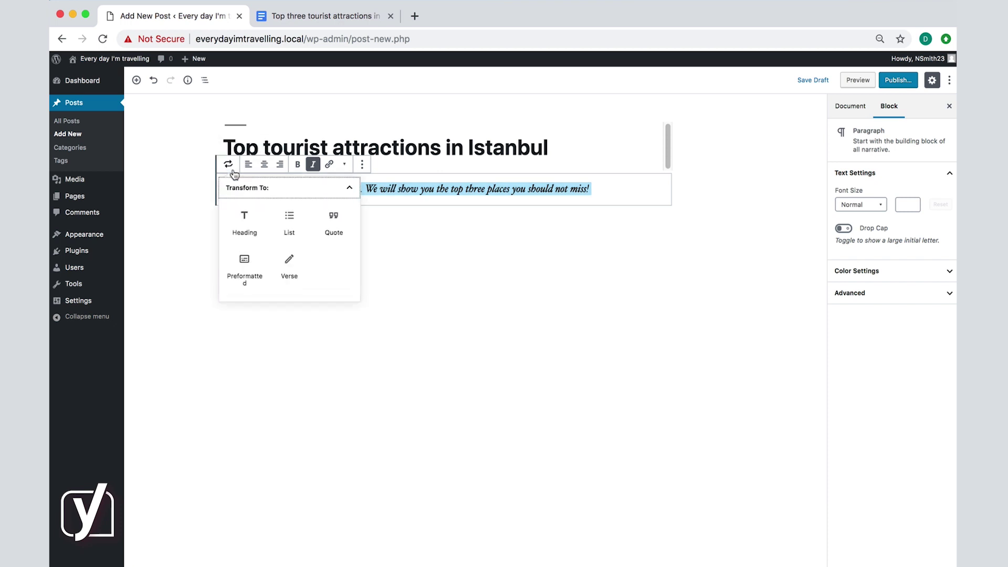
left_click(334, 235)
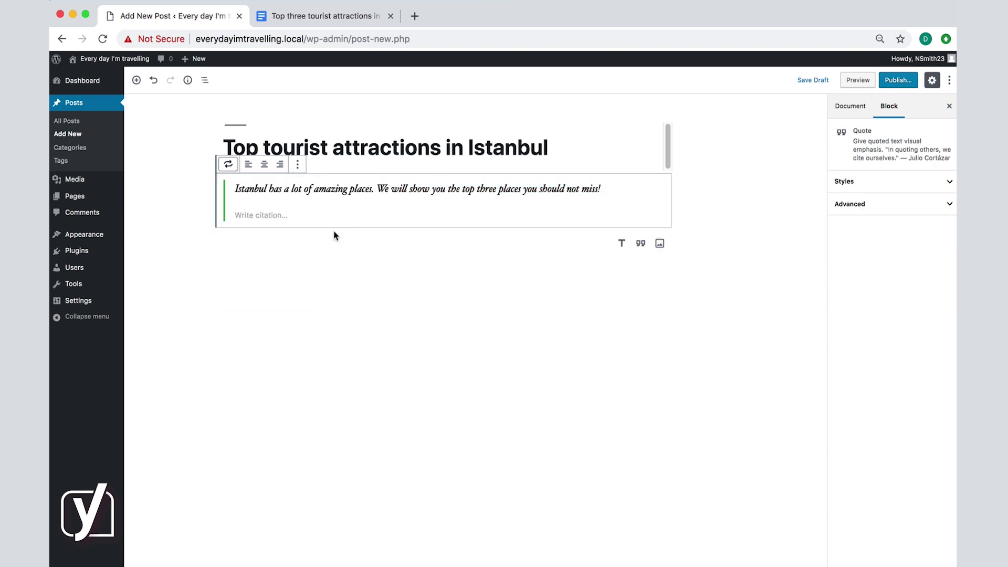
left_click(229, 167)
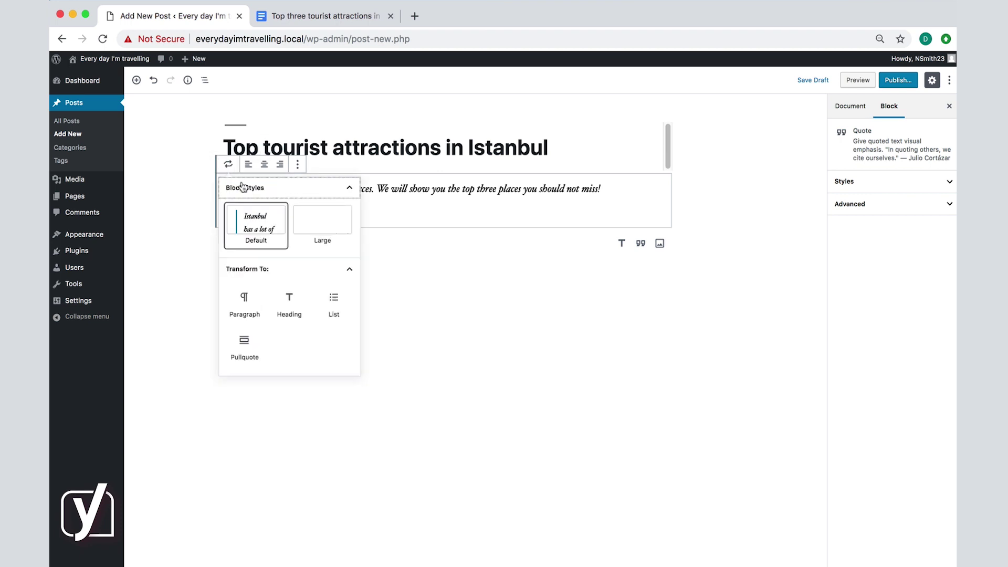
left_click(254, 305)
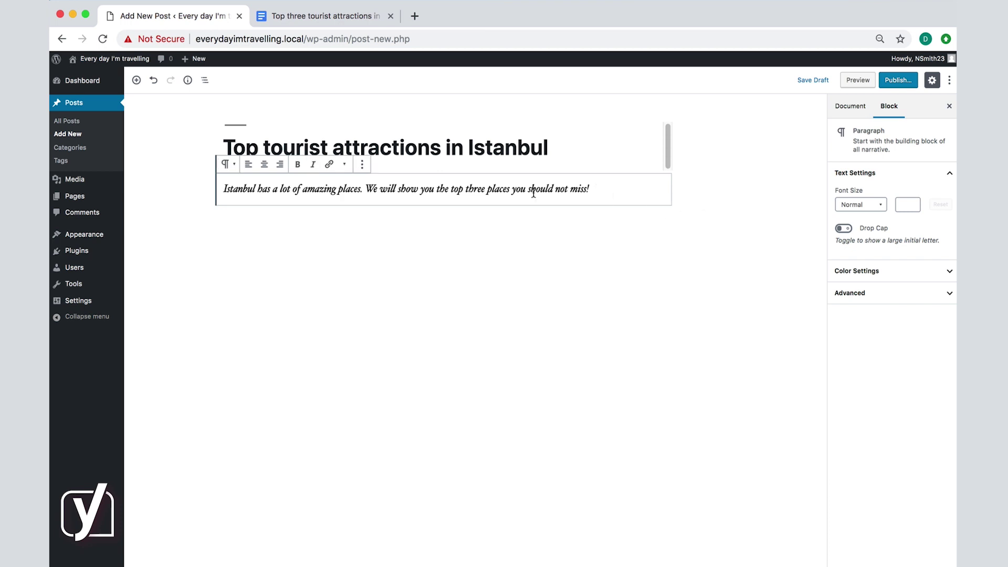
left_click(362, 165)
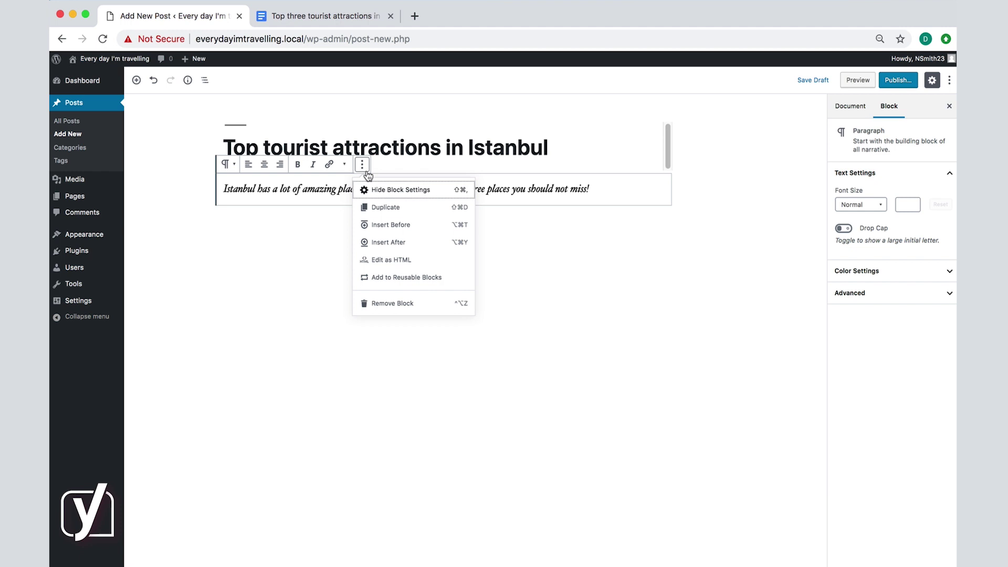
left_click(640, 185)
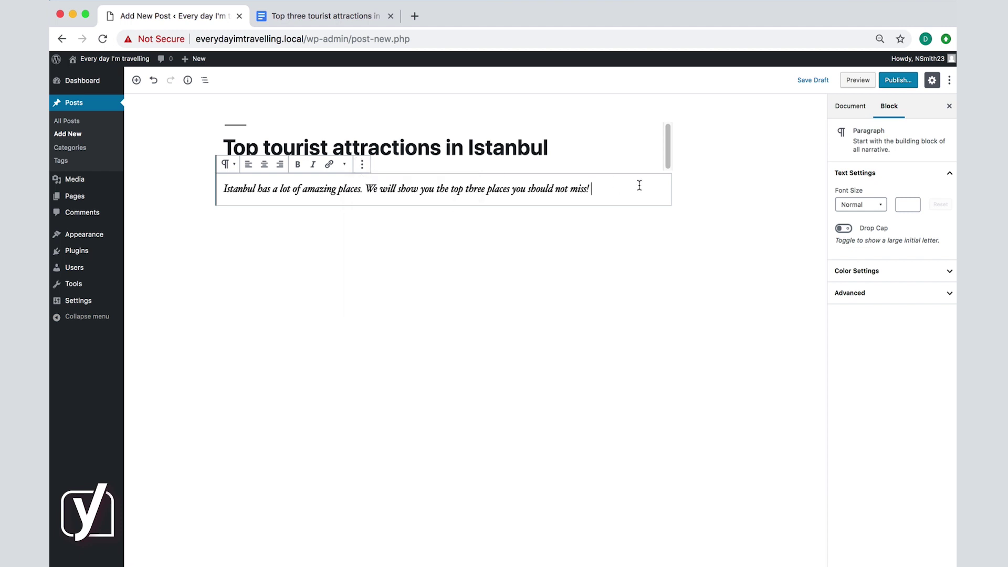
Add an H2 heading 'Hagia Sophia' below the intro, followed by an empty paragraph.
key("Return")
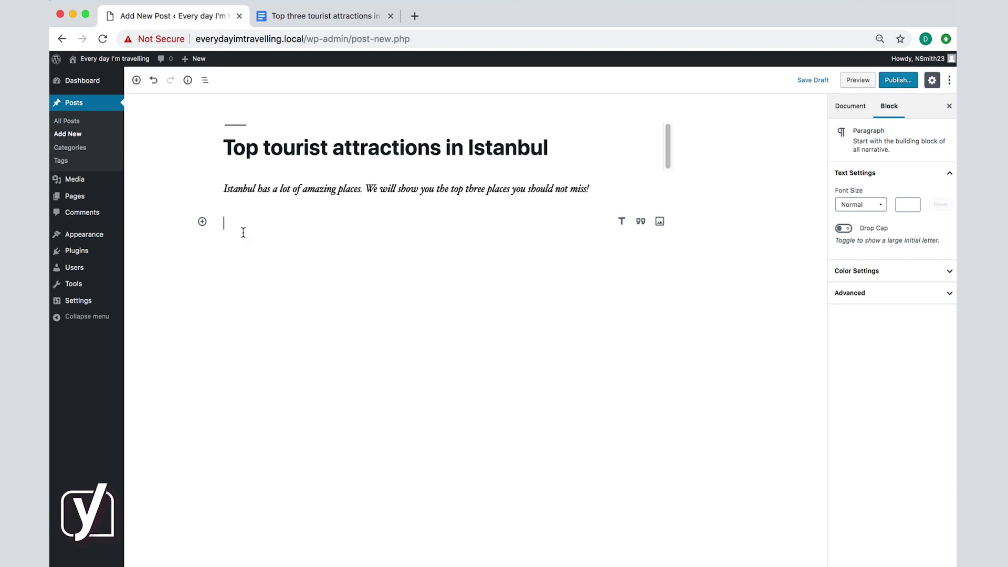
left_click(203, 222)
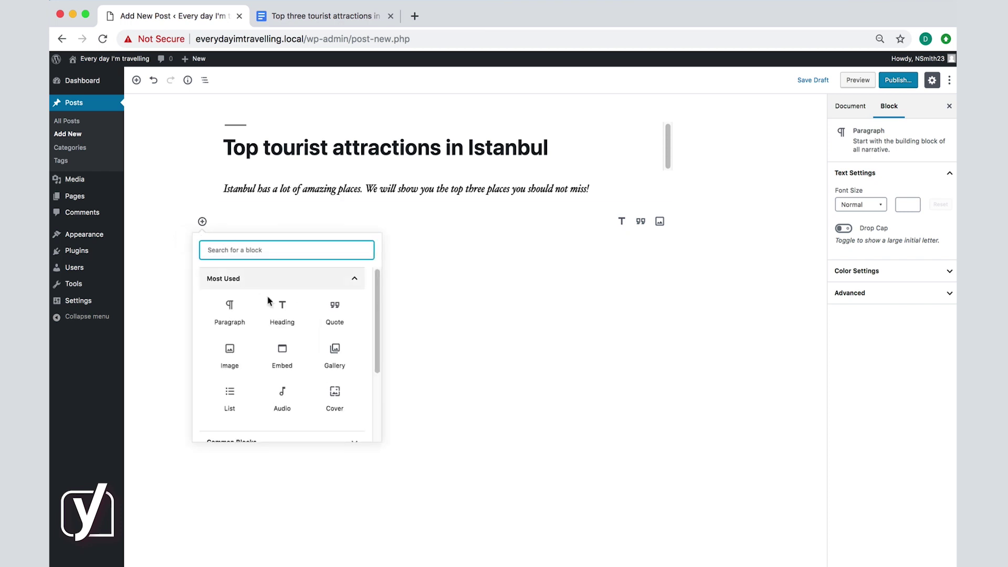
left_click(284, 322)
left_click(284, 323)
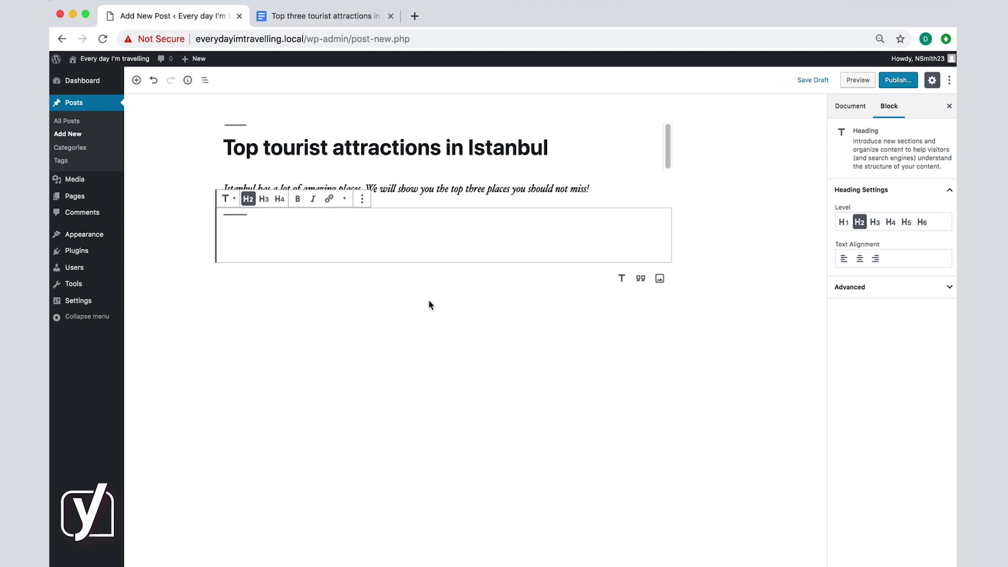
type("Ha")
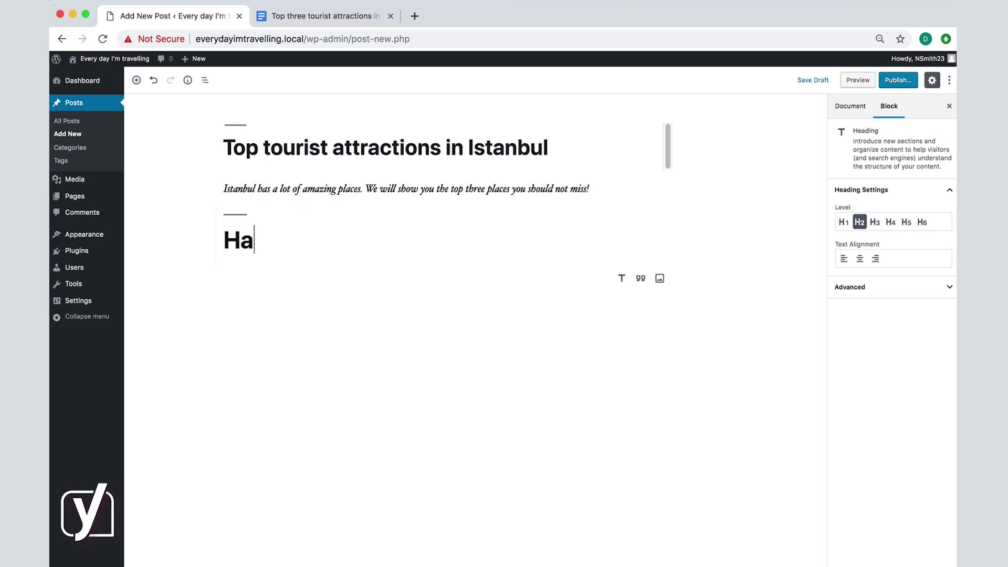
type("gia Sophia")
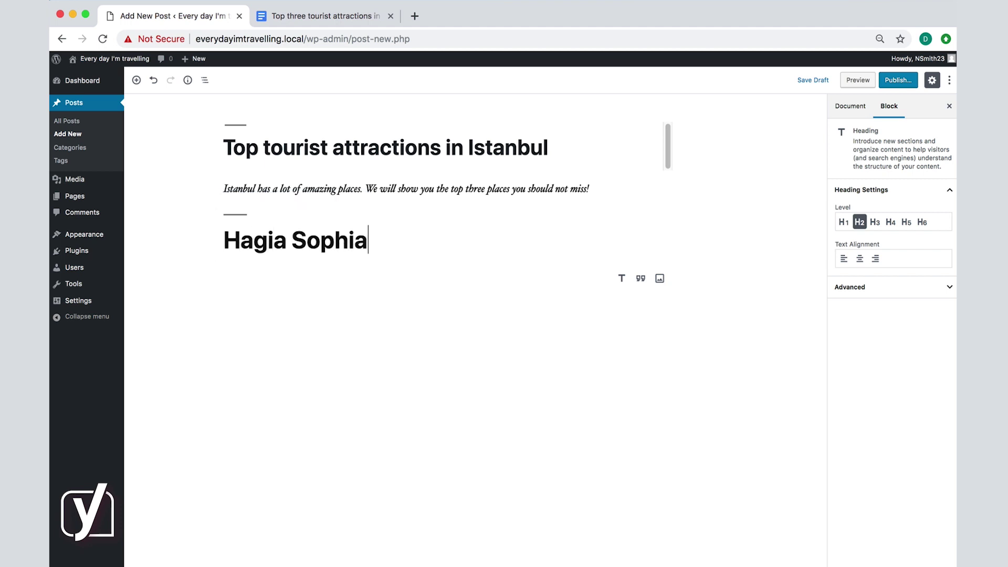
key("Return")
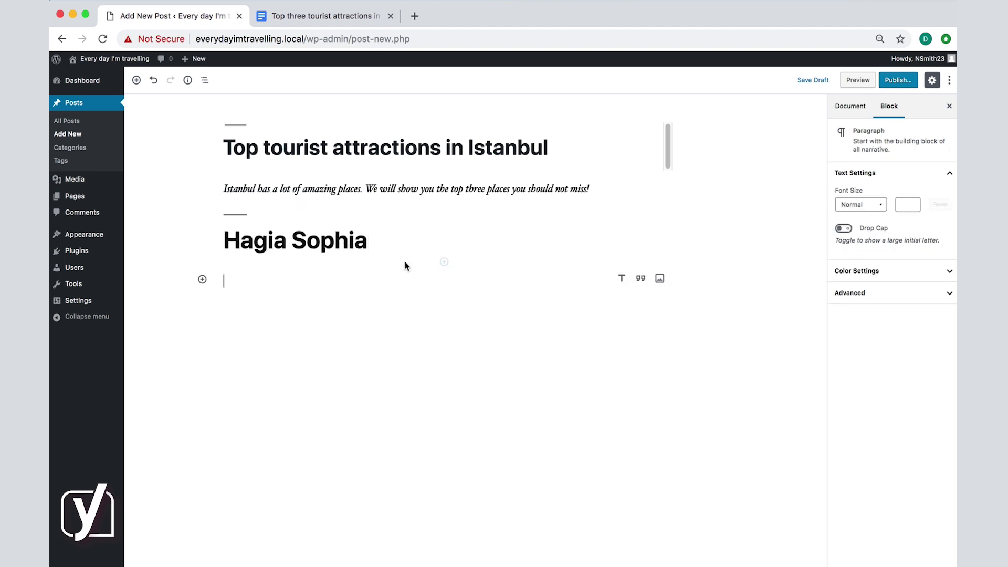
Copy the article text through the conclusion from the Google Docs draft.
left_click(298, 21)
left_click_drag(297, 222, 507, 509)
right_click(507, 510)
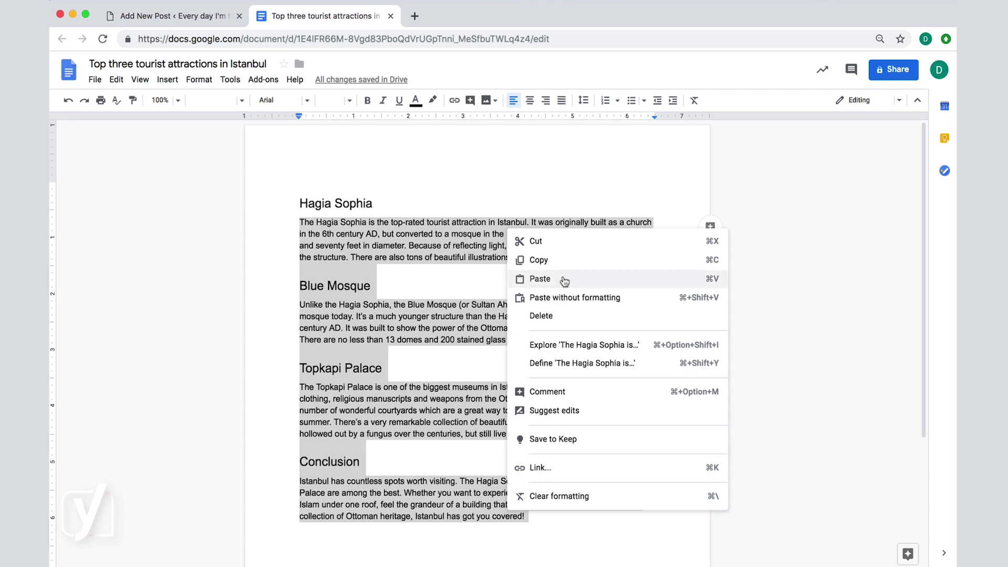
left_click(539, 260)
left_click(163, 16)
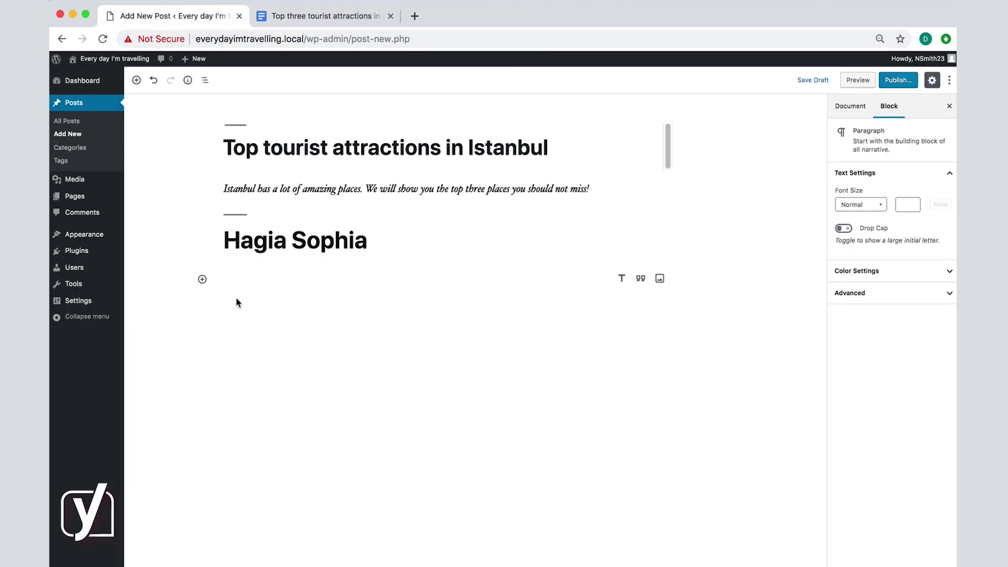
Paste the copied article into the empty paragraph below Hagia Sophia and review it.
right_click(240, 276)
left_click(289, 362)
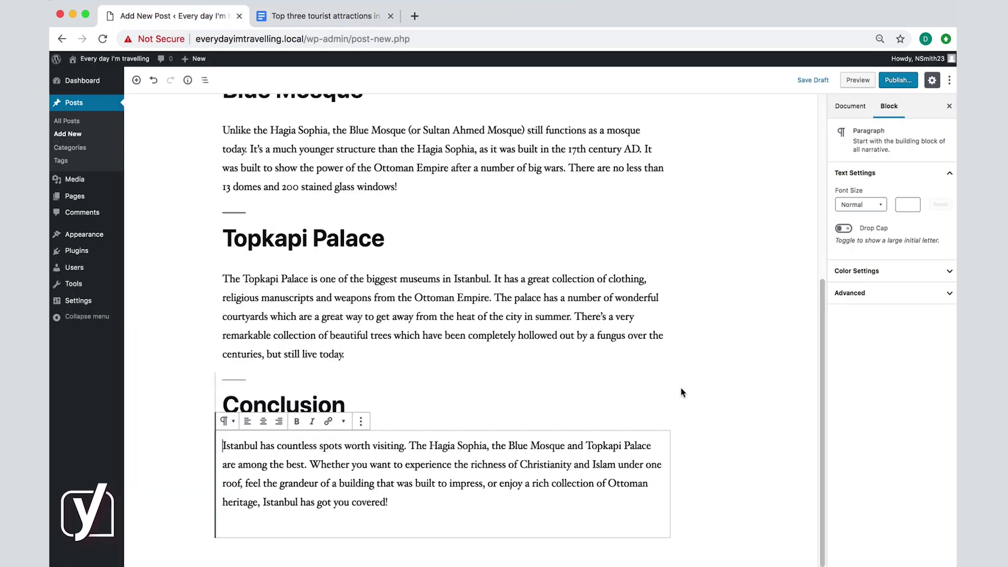
scroll(722, 394, "up", 5)
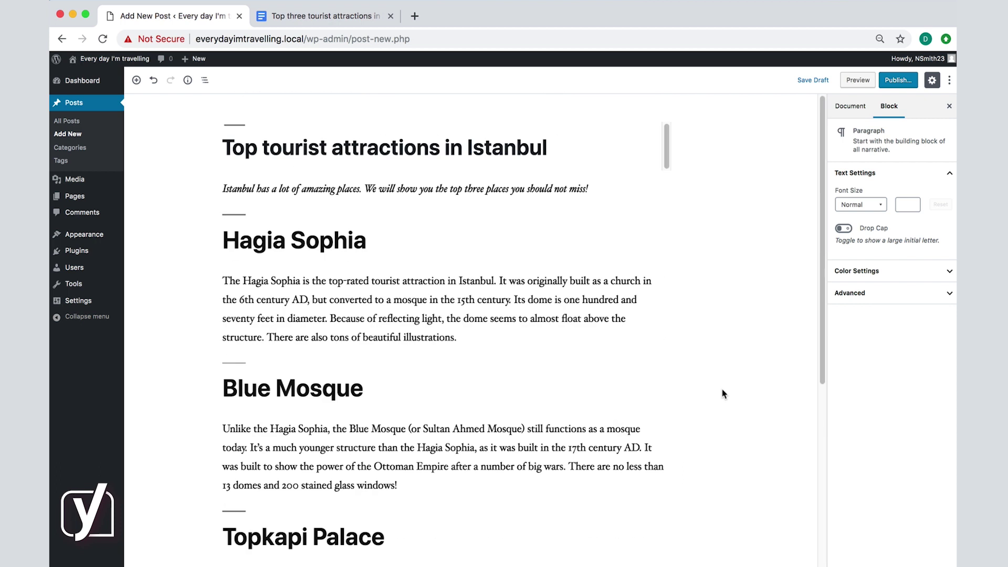
scroll(722, 394, "down", 5)
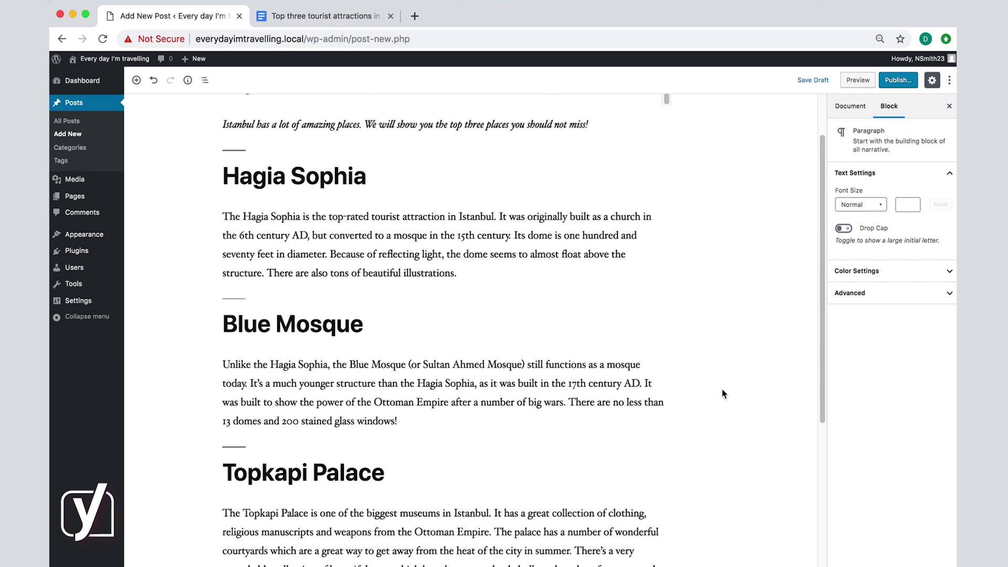
scroll(723, 394, "up", 5)
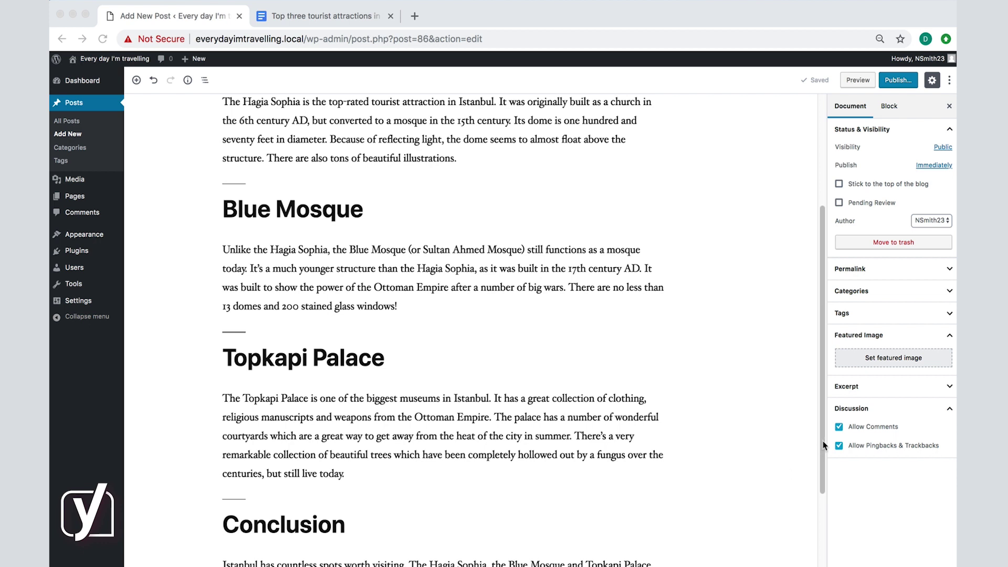
Move the Topkapi Palace heading and paragraph up two blocks, then delete them.
left_click_drag(822, 451, 822, 483)
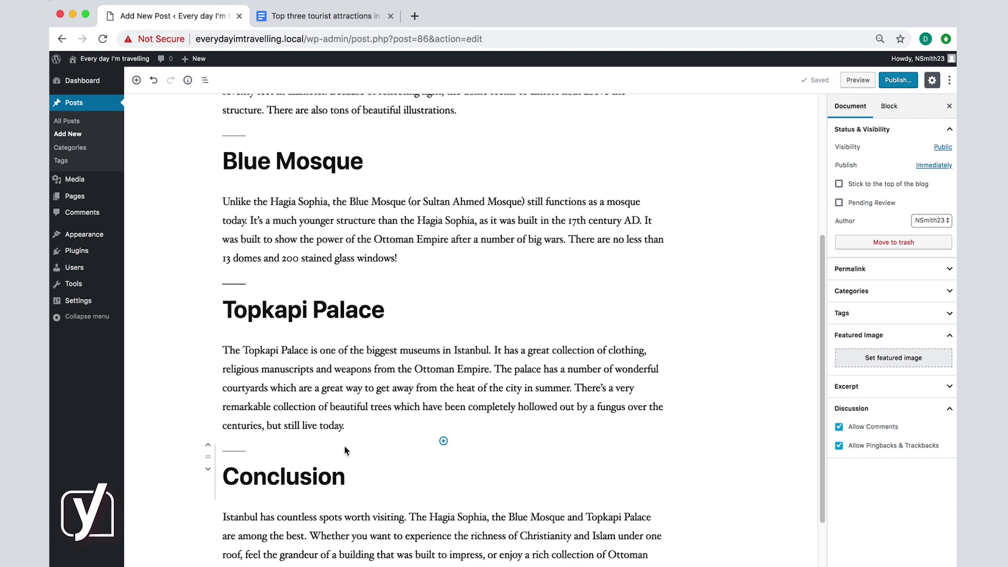
left_click_drag(368, 433, 229, 292)
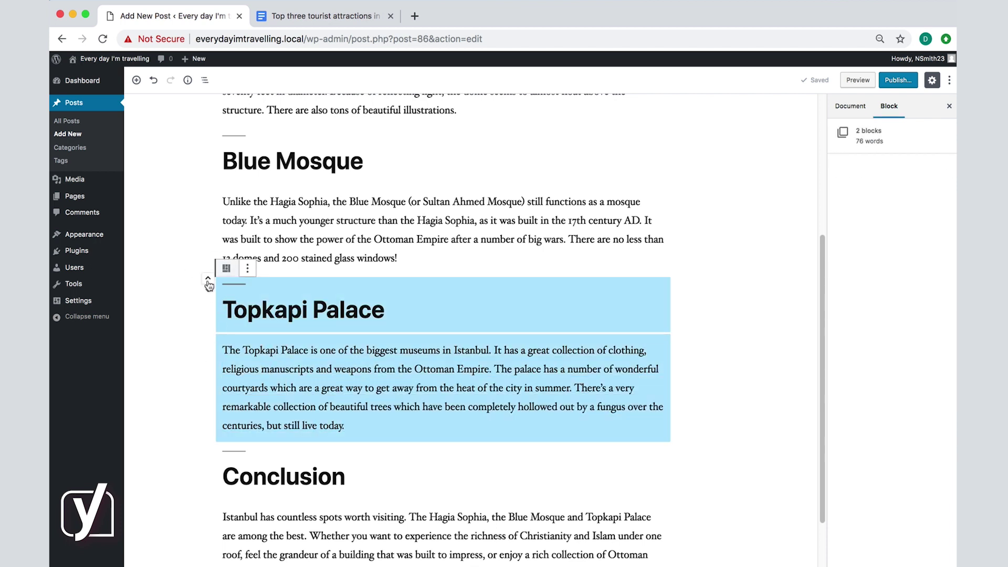
left_click(208, 280)
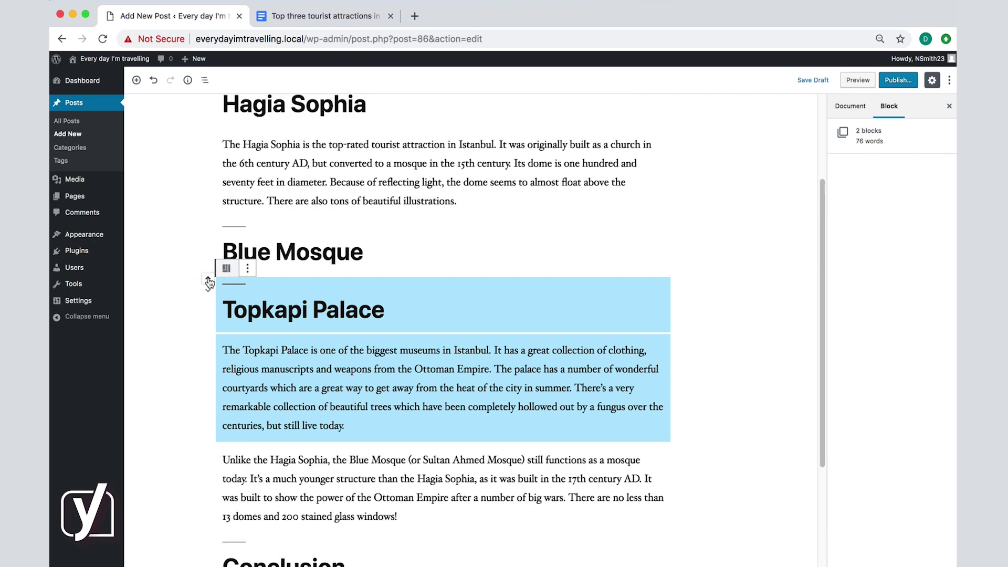
left_click(208, 280)
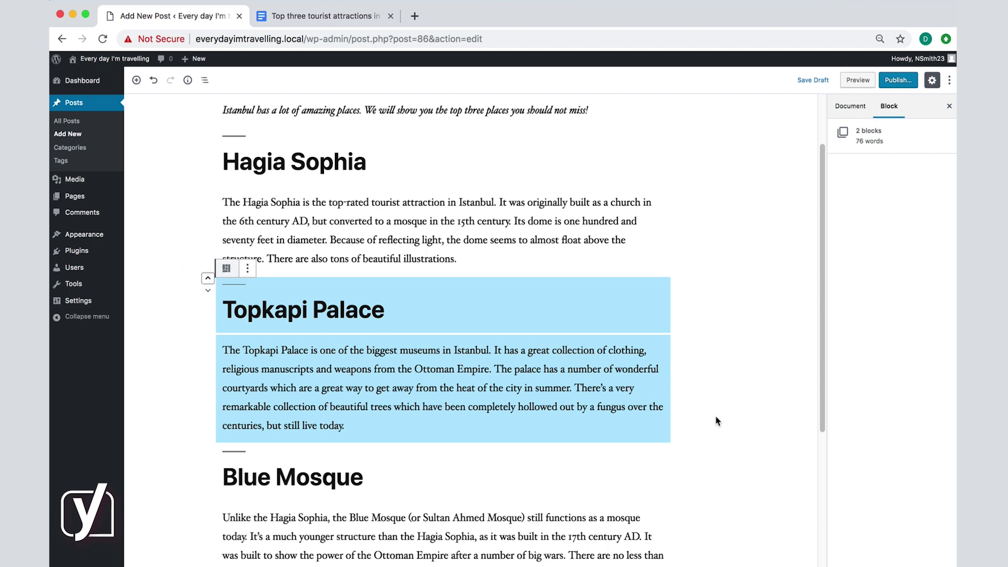
key("BackSpace")
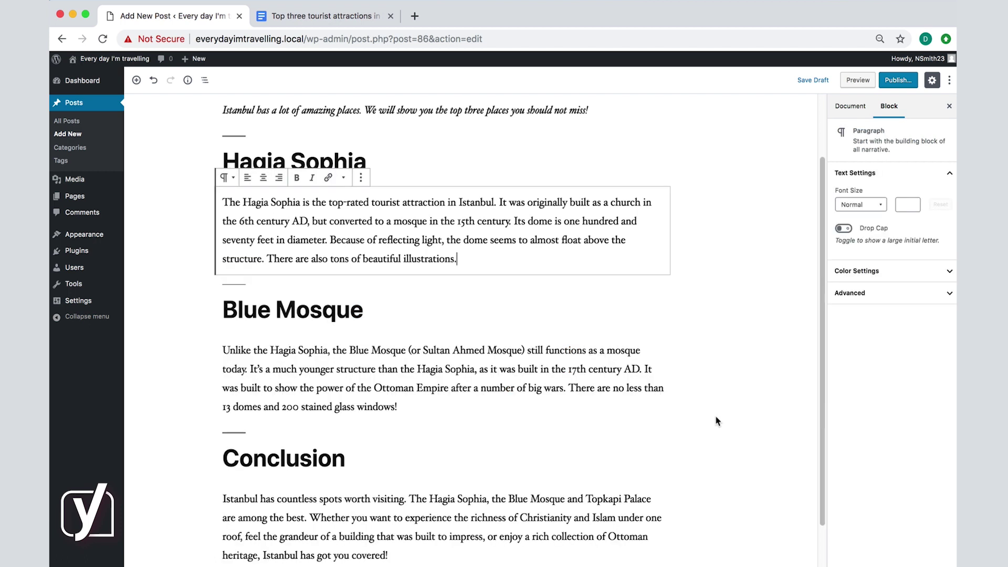
Delete the Hagia Sophia and Blue Mosque blocks, then undo to restore the Topkapi Palace section.
left_click(717, 421)
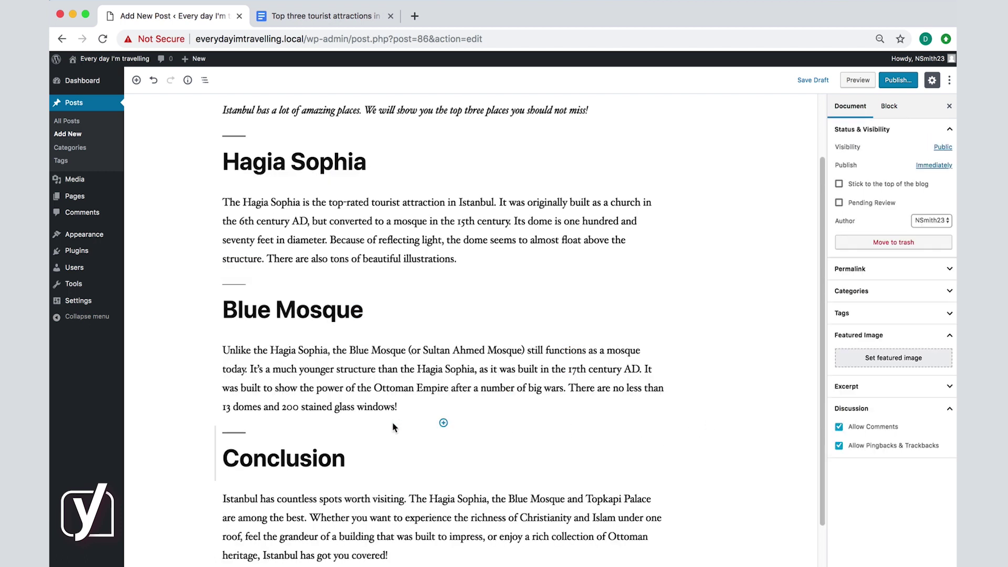
left_click_drag(444, 420, 225, 175)
key("BackSpace")
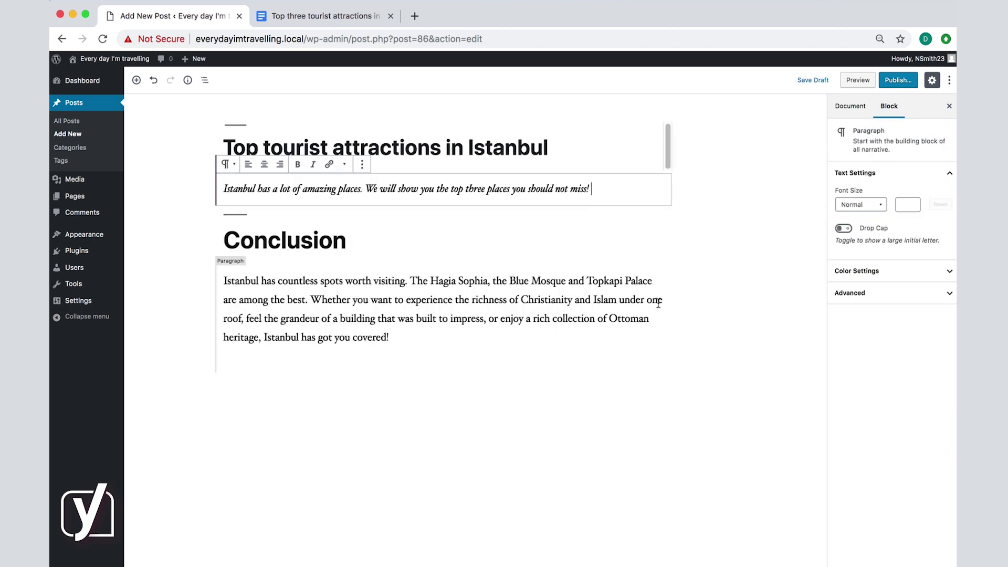
key("super+z")
key("super+z")
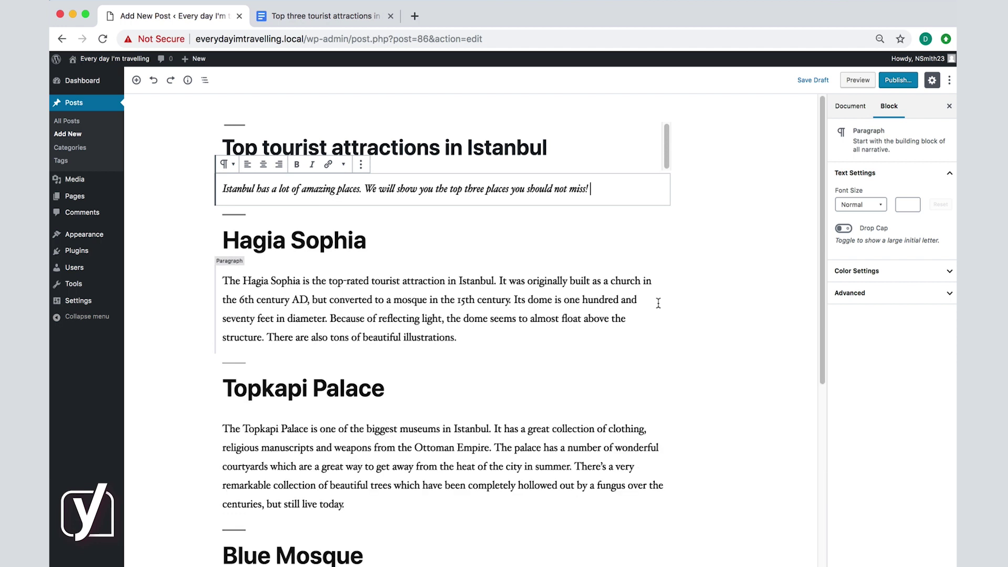
left_click(737, 203)
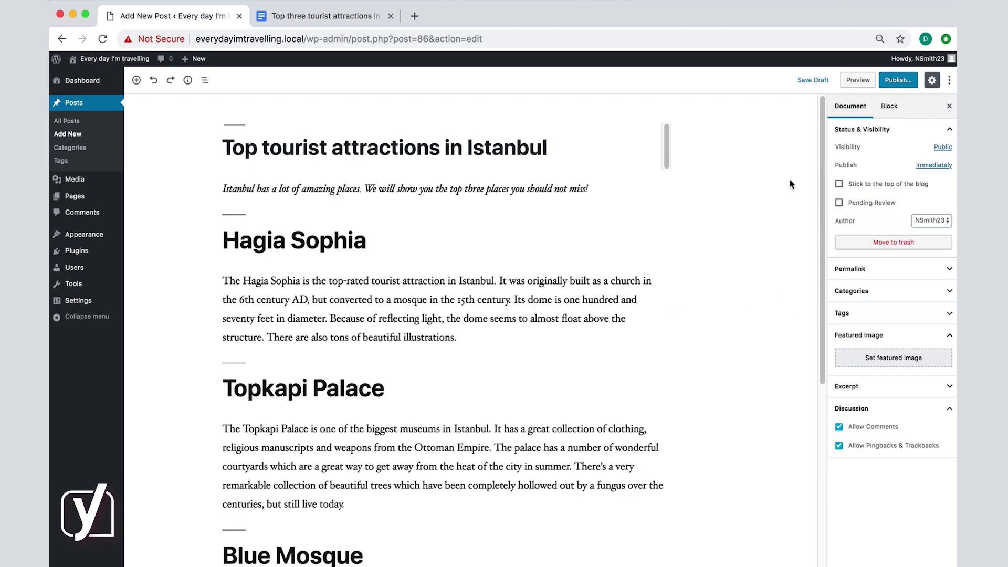
left_click_drag(824, 166, 802, 188)
Save the post as a draft with Hagia Sophia, Topkapi Palace and Blue Mosque in order.
left_click(807, 80)
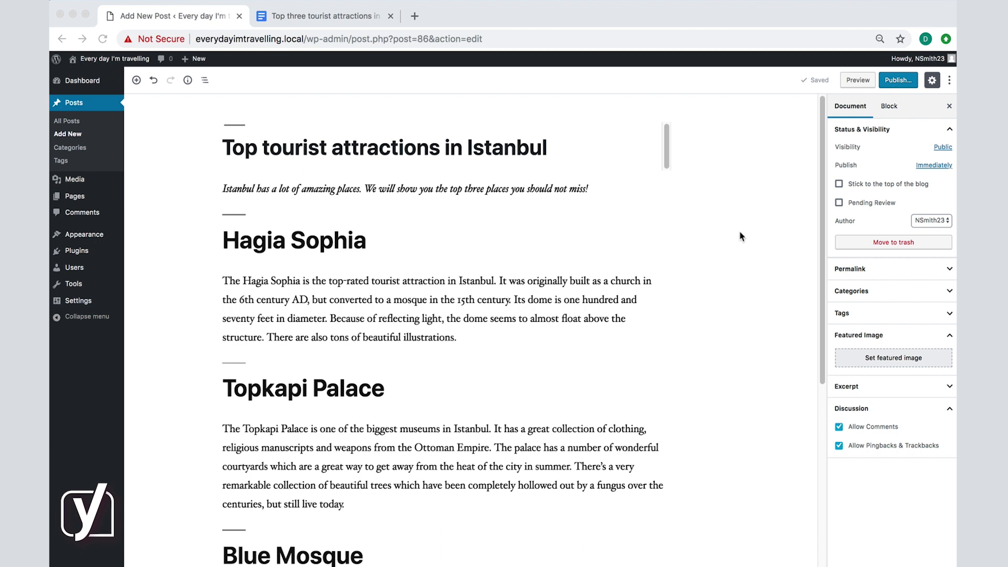
Preview the post in a new tab and scroll through it to the Conclusion.
left_click(857, 80)
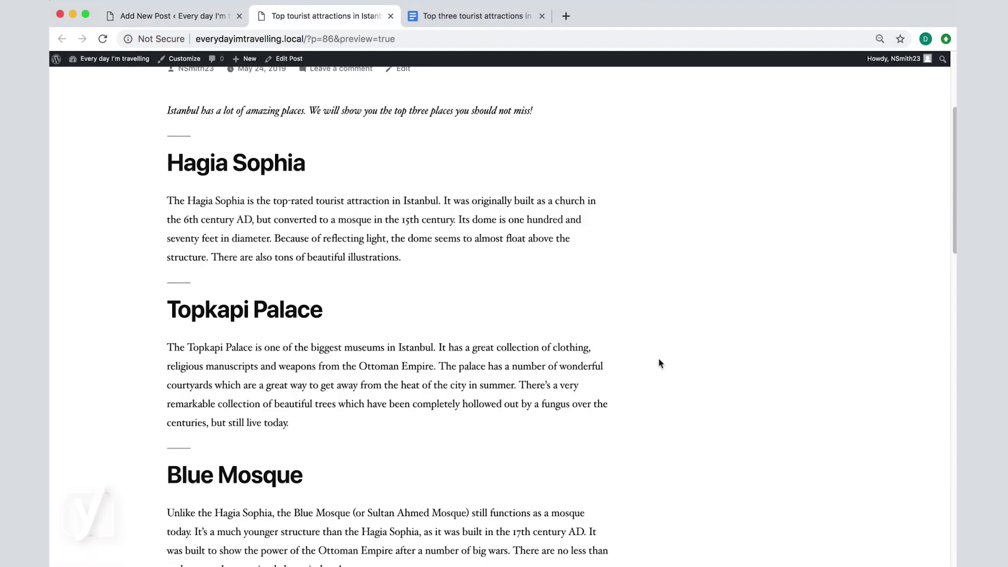
scroll(661, 363, "down", 3)
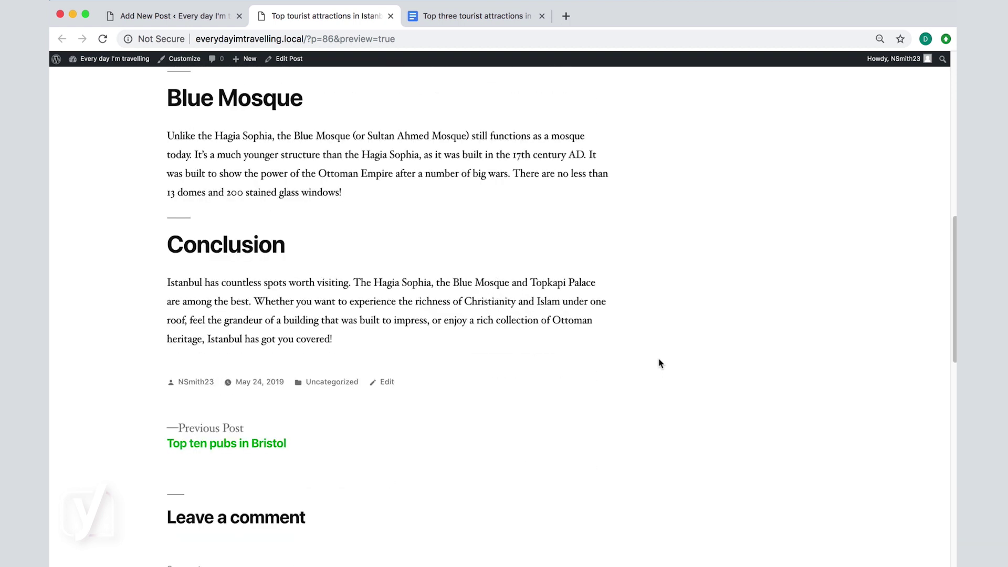
scroll(661, 363, "up", 10)
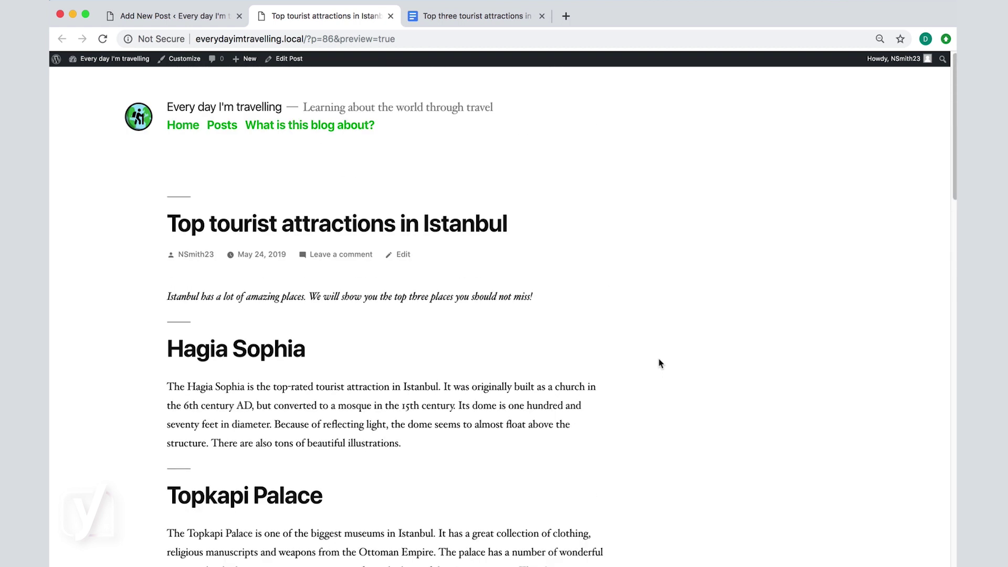